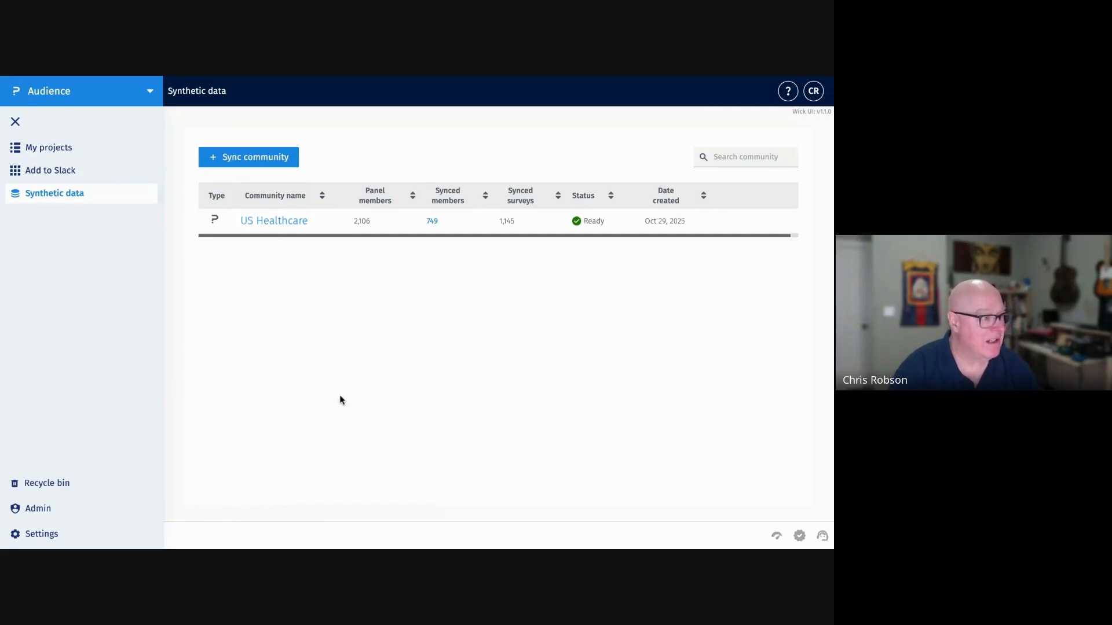
- Check which QuestionPro communities can be synced as a synthetic data workspace, and leave without syncing one
left_click(51, 150)
left_click(52, 195)
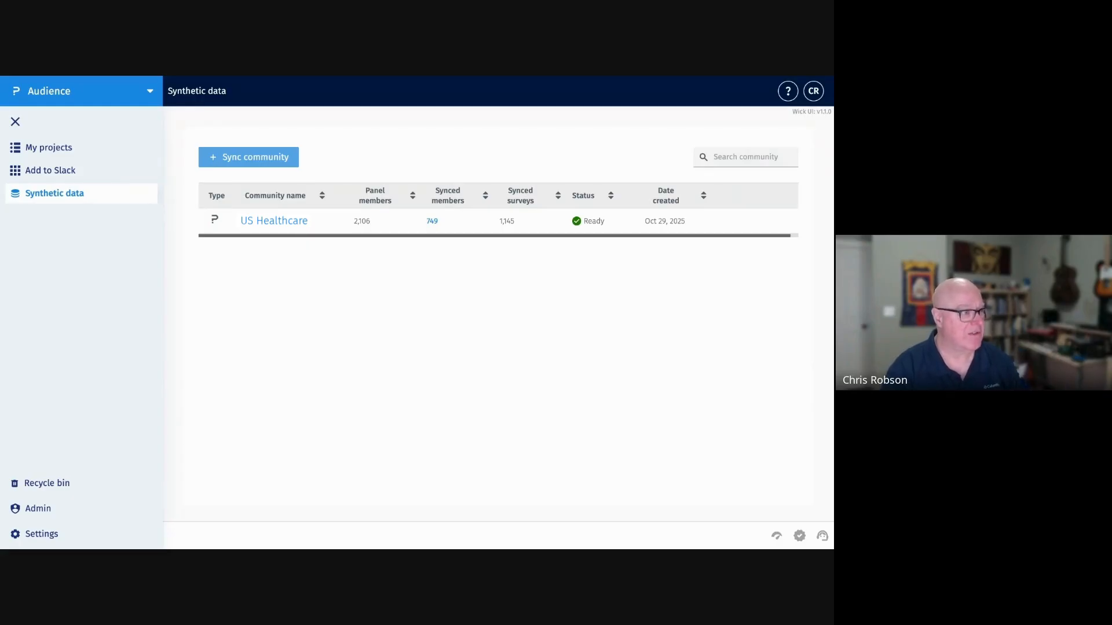
left_click(249, 158)
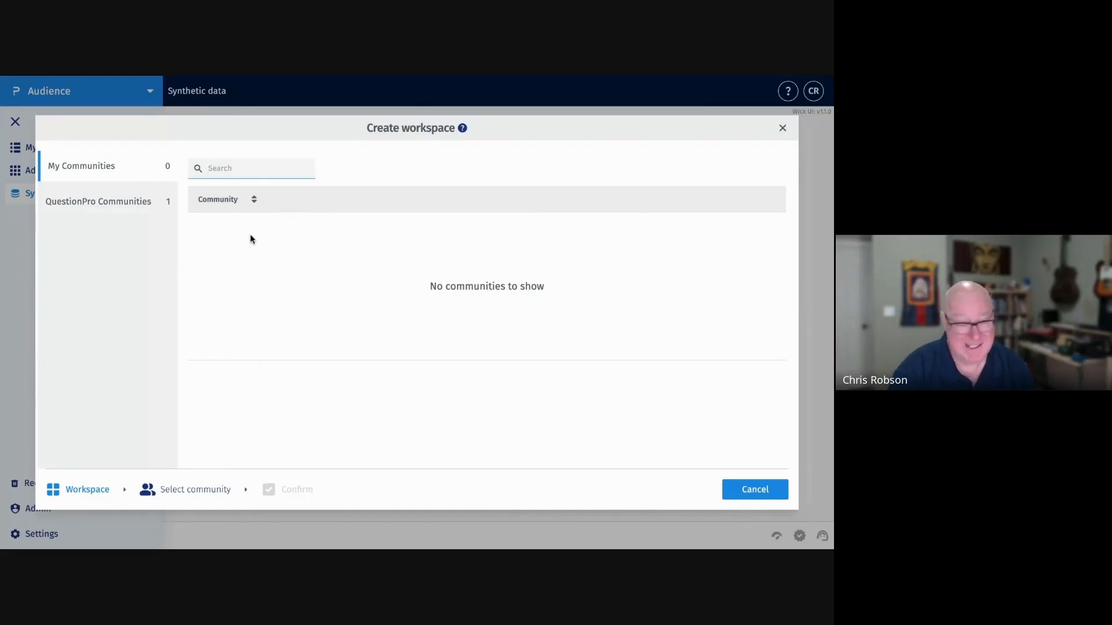
left_click(104, 205)
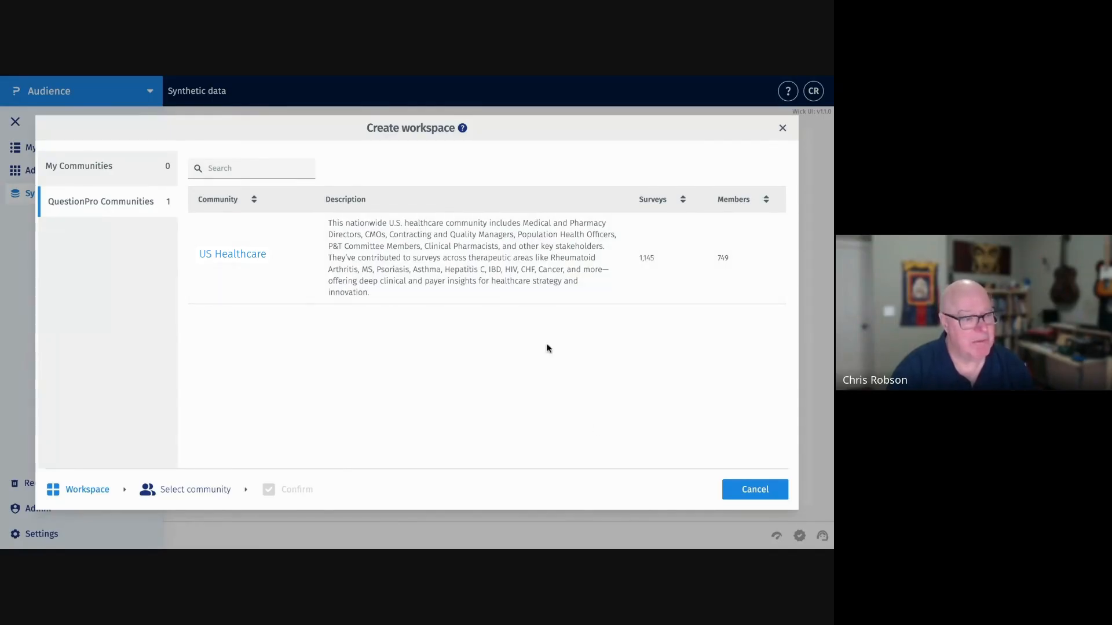
left_click(783, 128)
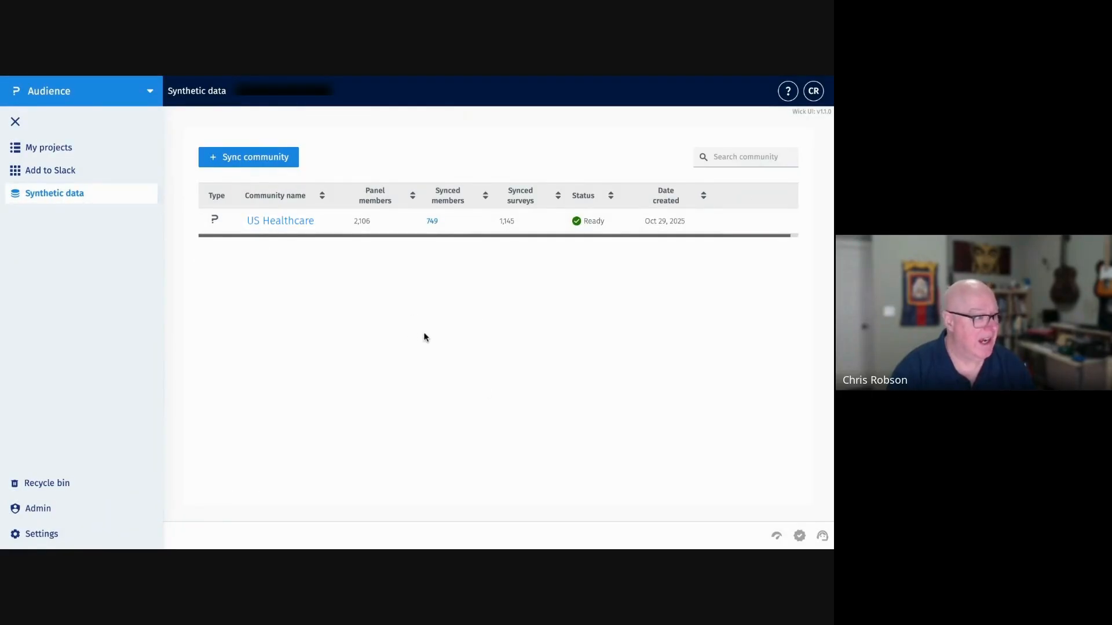
- Start a workbook in the US Healthcare community named "Oncology2" with the description "Understanding Oncology Care Options"
left_click(278, 223)
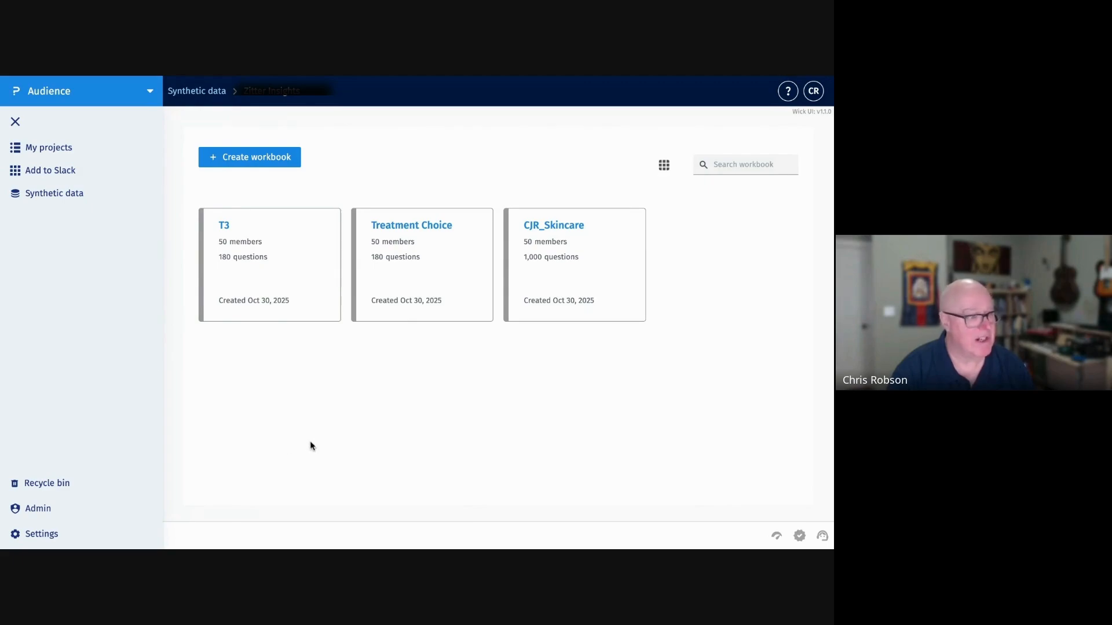
left_click(270, 157)
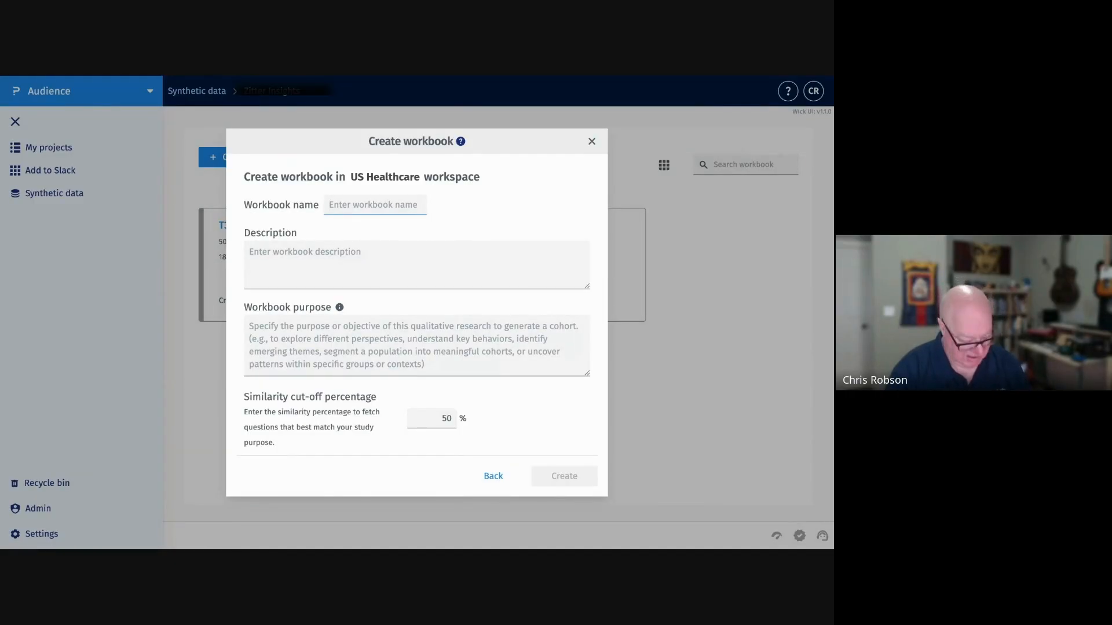
type("Oncology2")
left_click(440, 248)
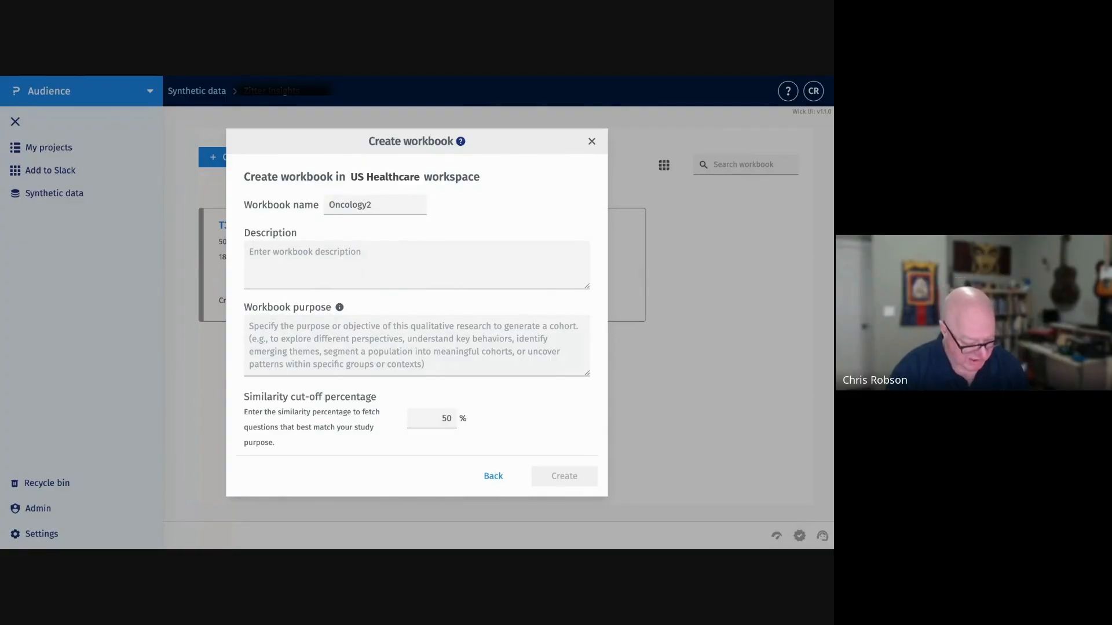
left_click(304, 253)
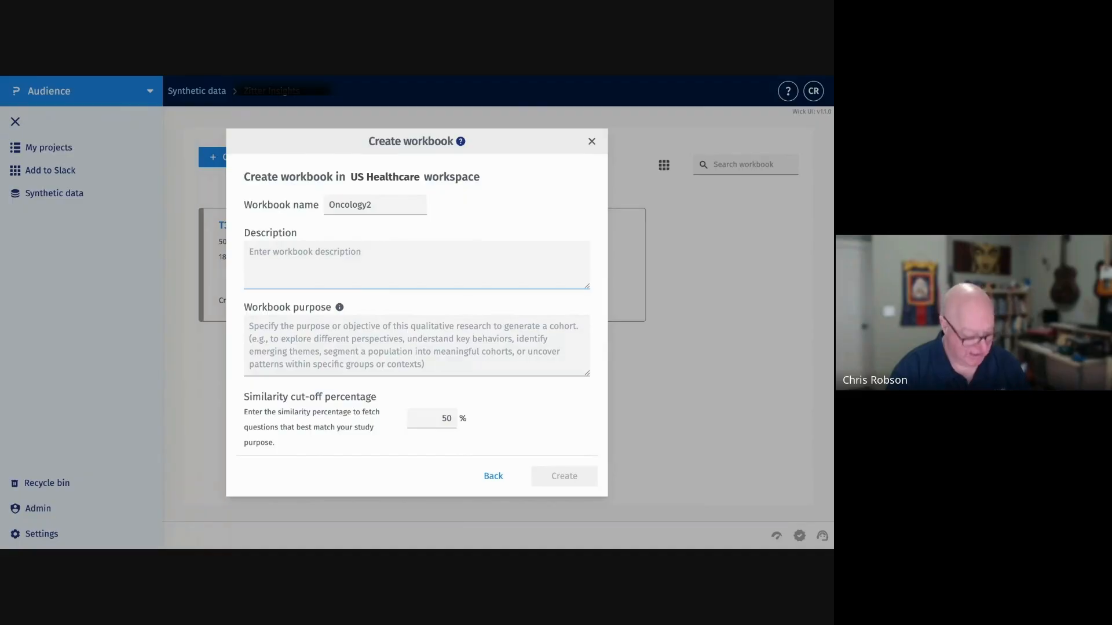
type("Understanding Oncology Care Options")
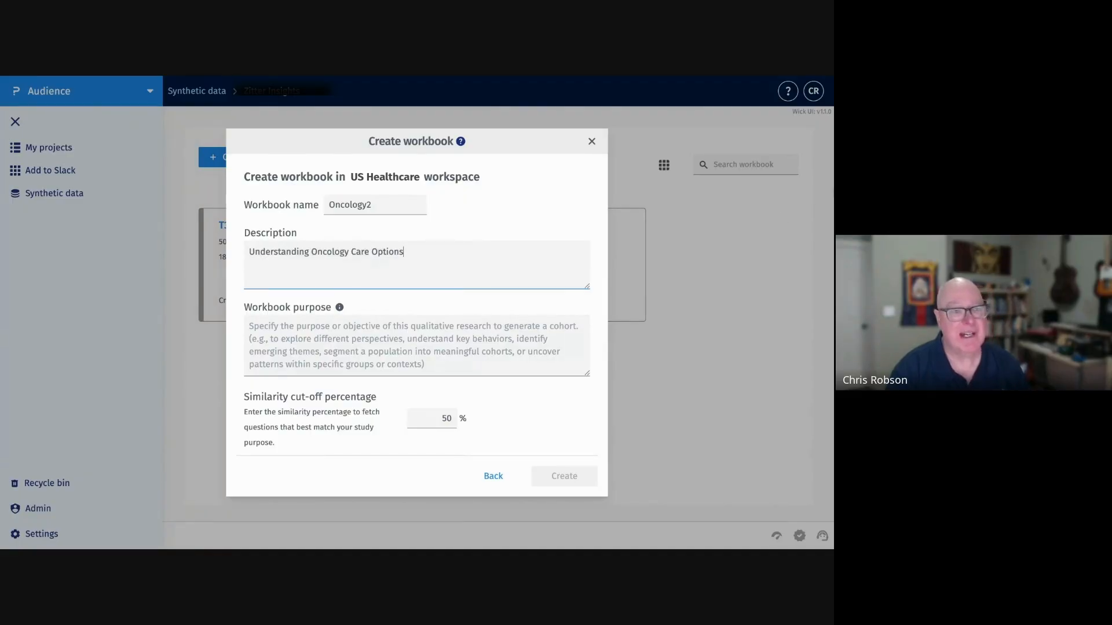
- Enter the workbook purpose "To get a better understanding of how people make decisions on longer-term oncology care" and create the workbook
key("alt+Tab")
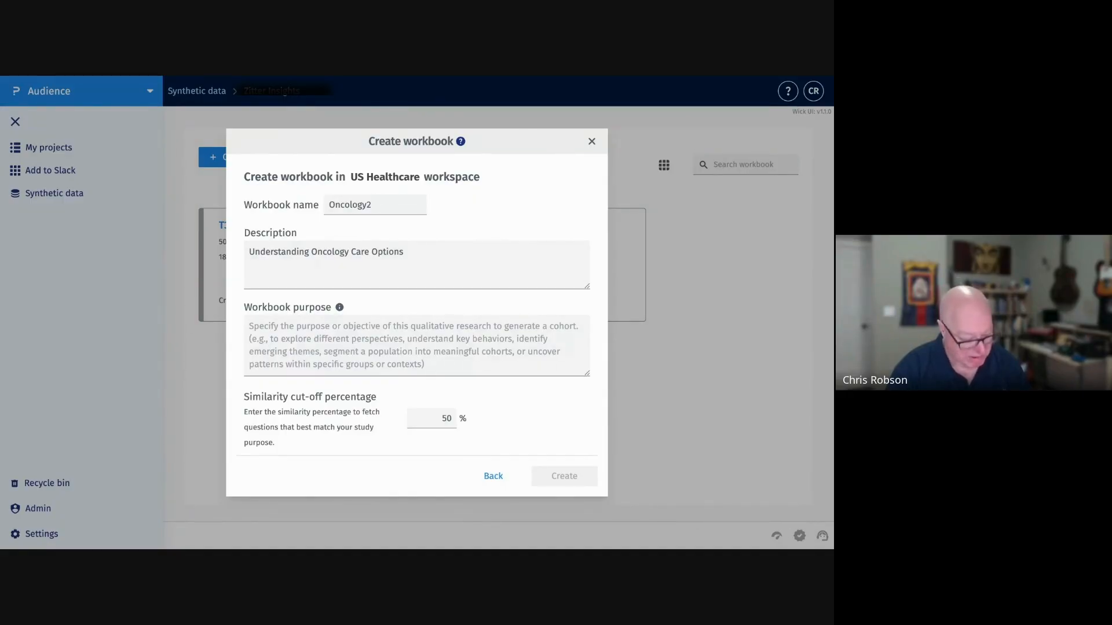
left_click(416, 345)
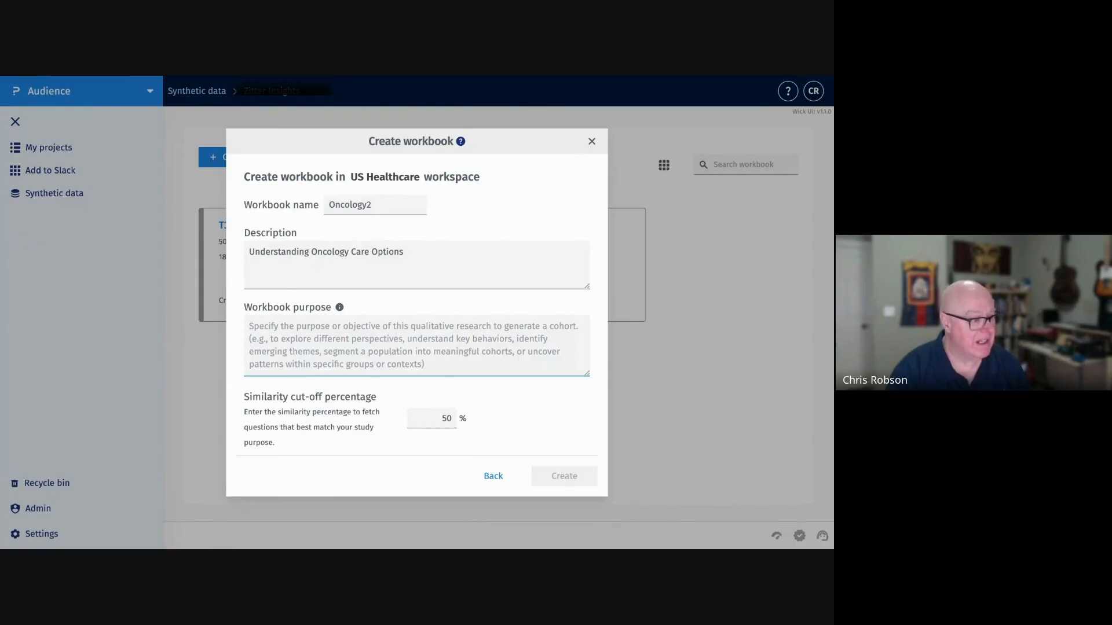
type("To get a better understanding of how people make decisions on longer-term oncology care")
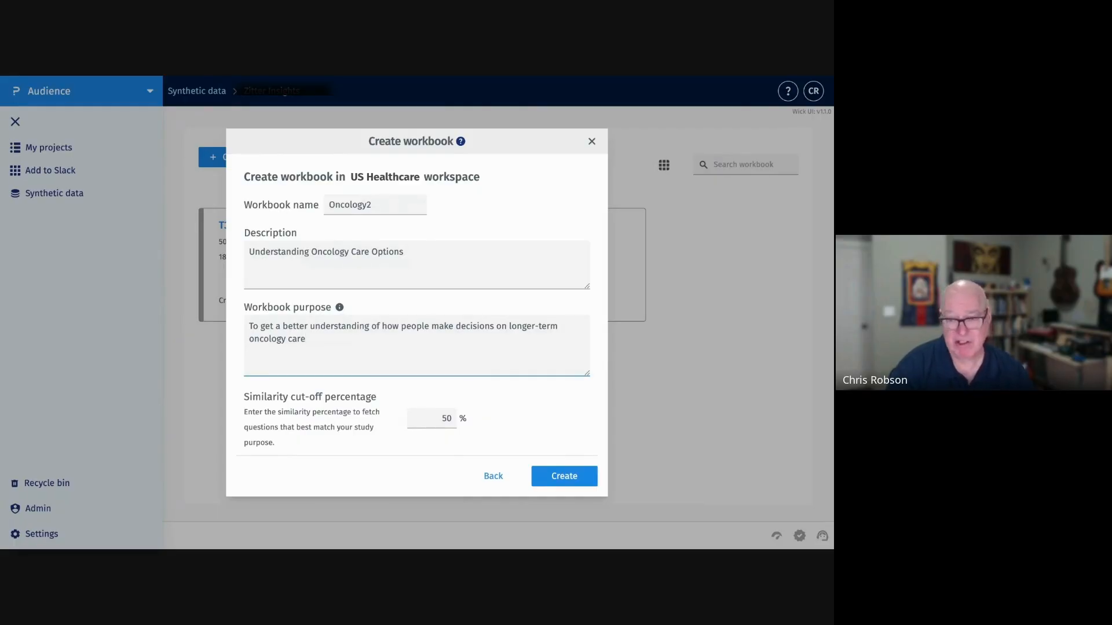
left_click(565, 476)
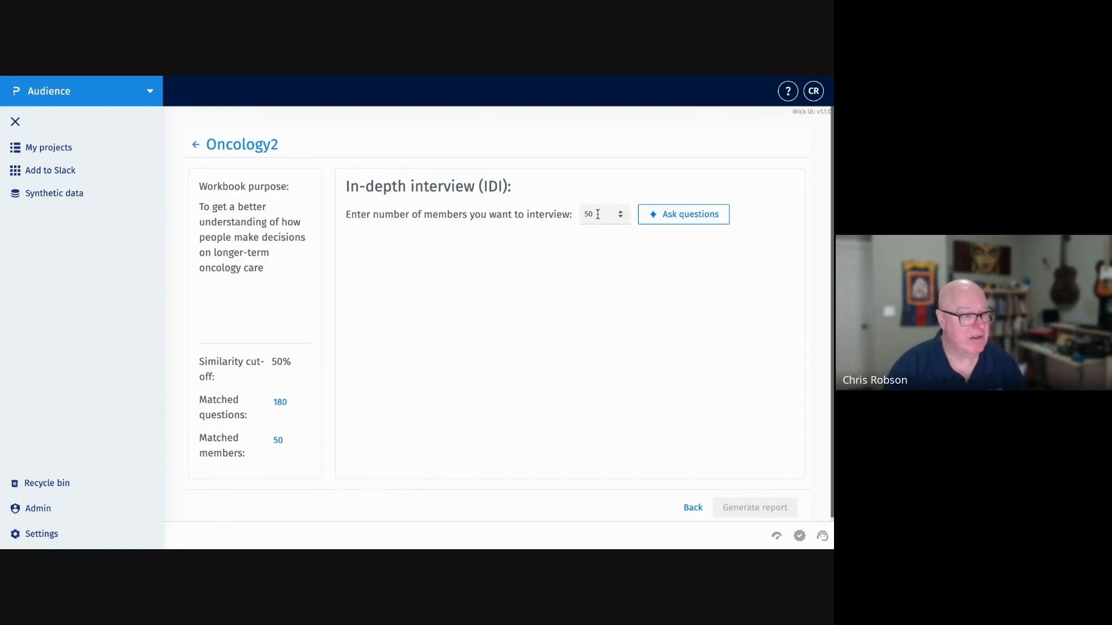
- Set the number of members for the in-depth interview to 3 and have the AI propose interview questions
left_click_drag(597, 215, 571, 212)
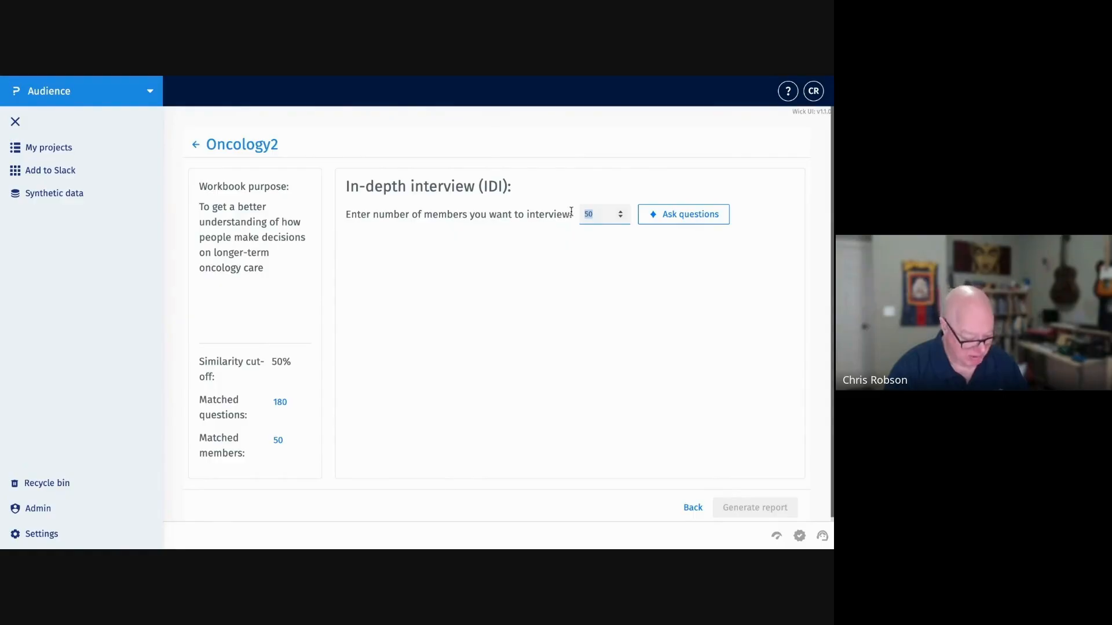
type("3")
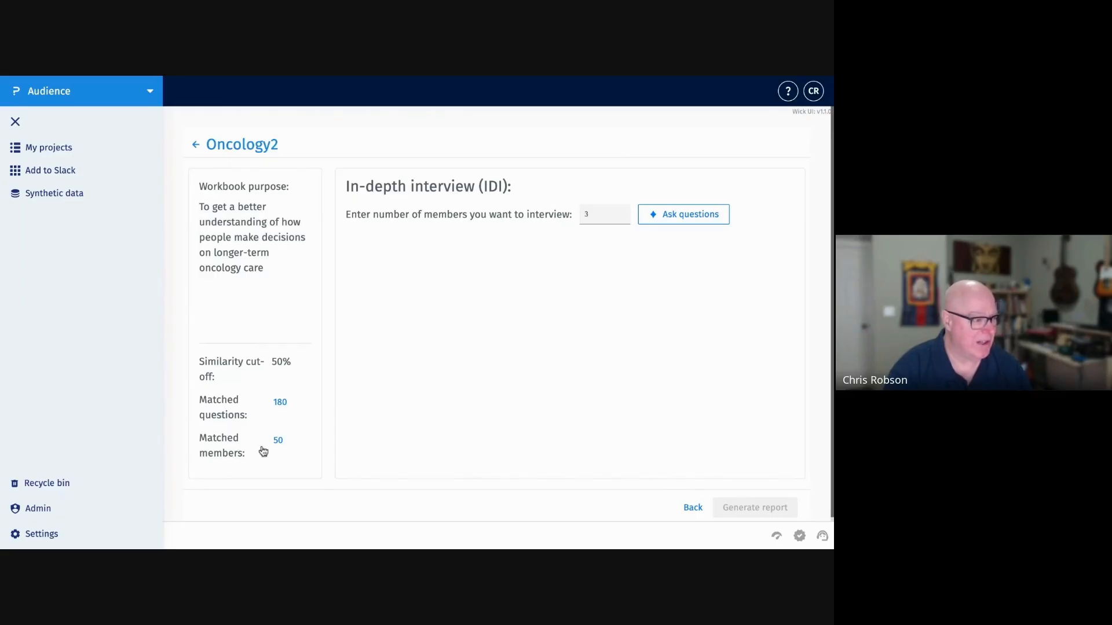
left_click(684, 217)
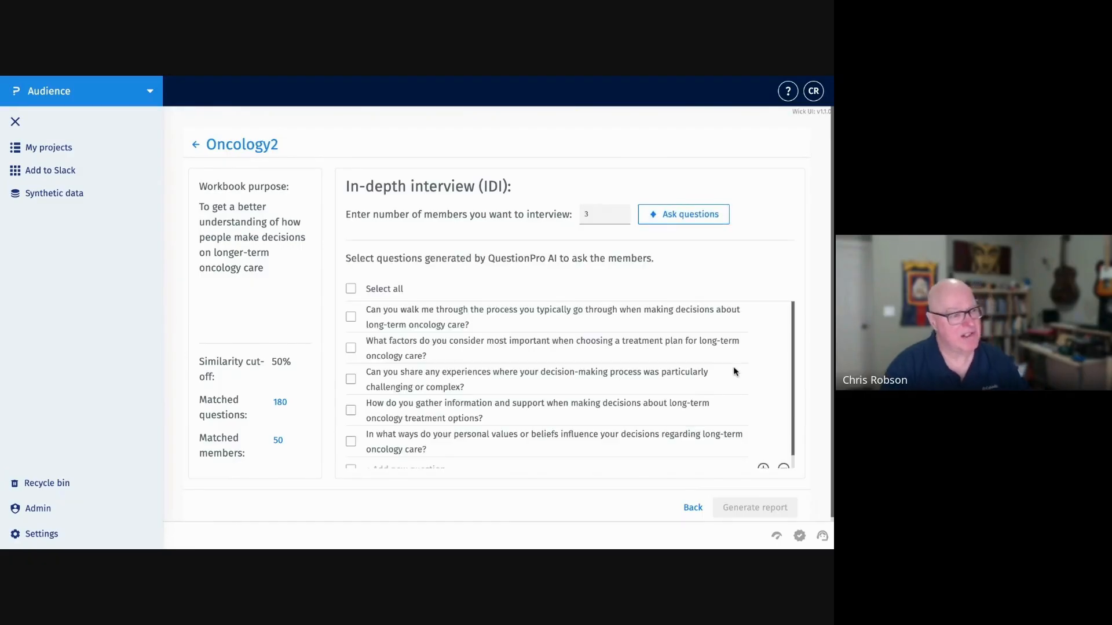
- Add the custom question "Who else would you go to to get support and information?" to the end of the proposed interview questions
scroll(682, 307, "down", 1)
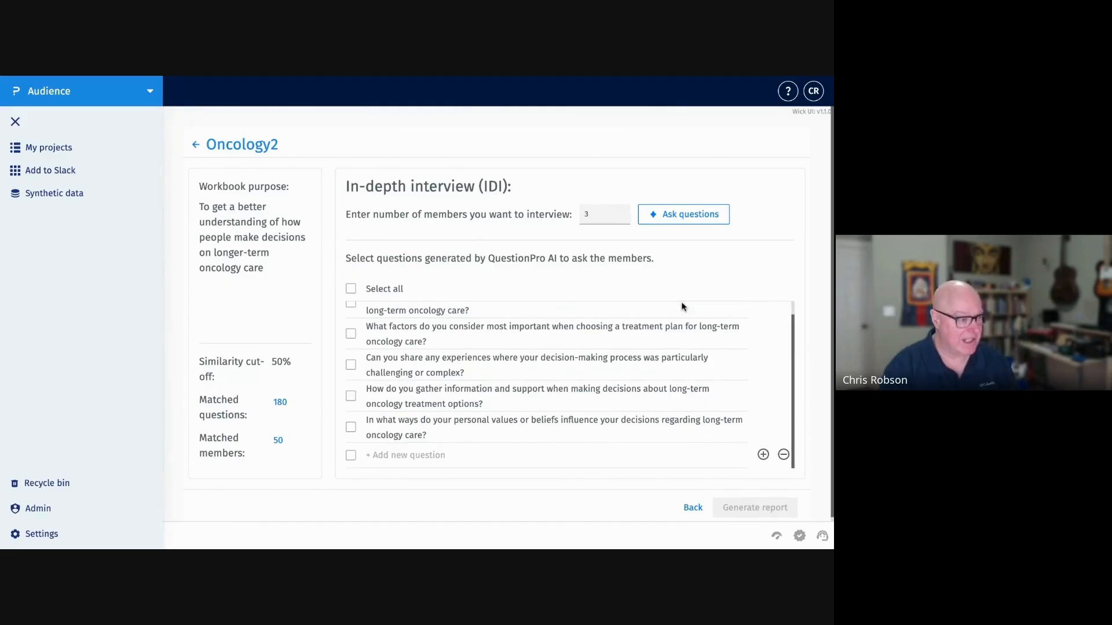
scroll(671, 307, "up", 1)
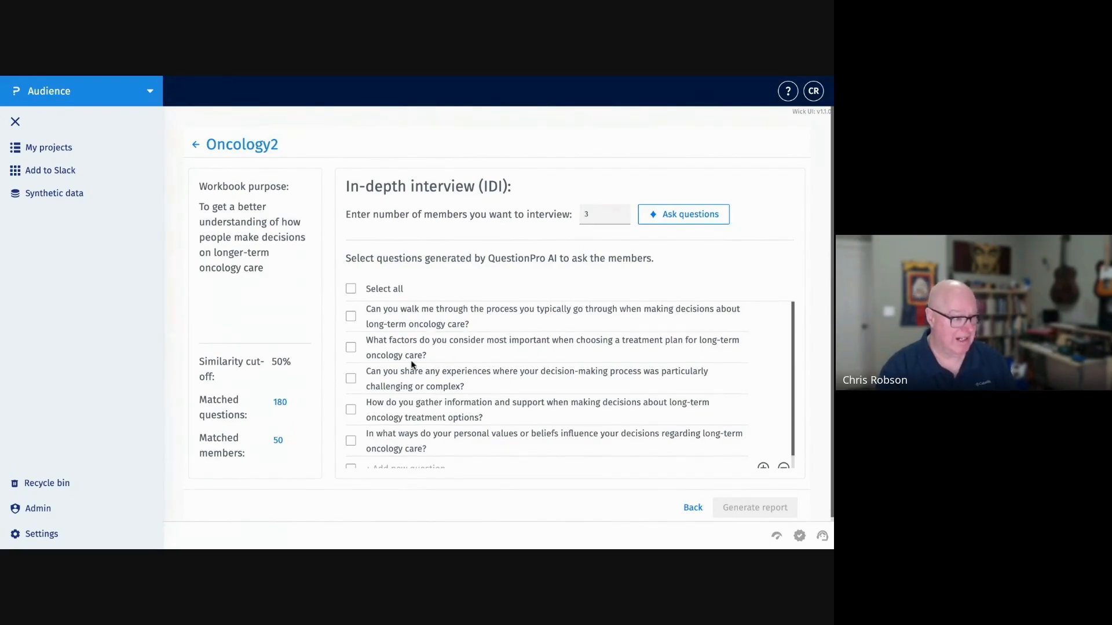
scroll(486, 348, "down", 1)
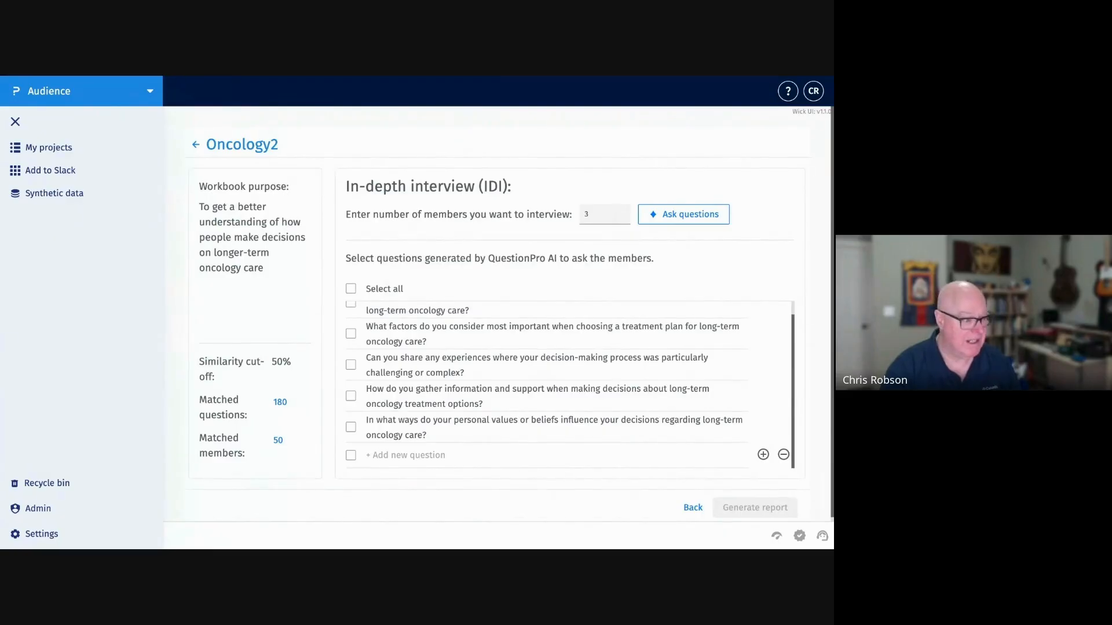
left_click(405, 456)
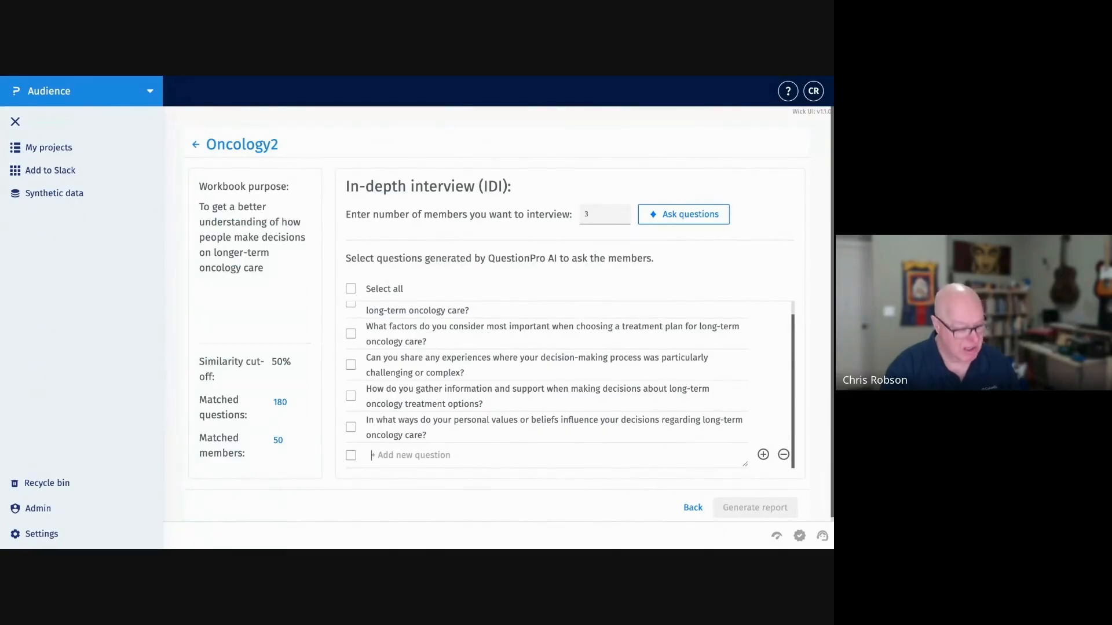
type("Who else would you go to to get support and information?")
- Select all the interview questions, including the custom one, and generate the interview report
left_click(351, 288)
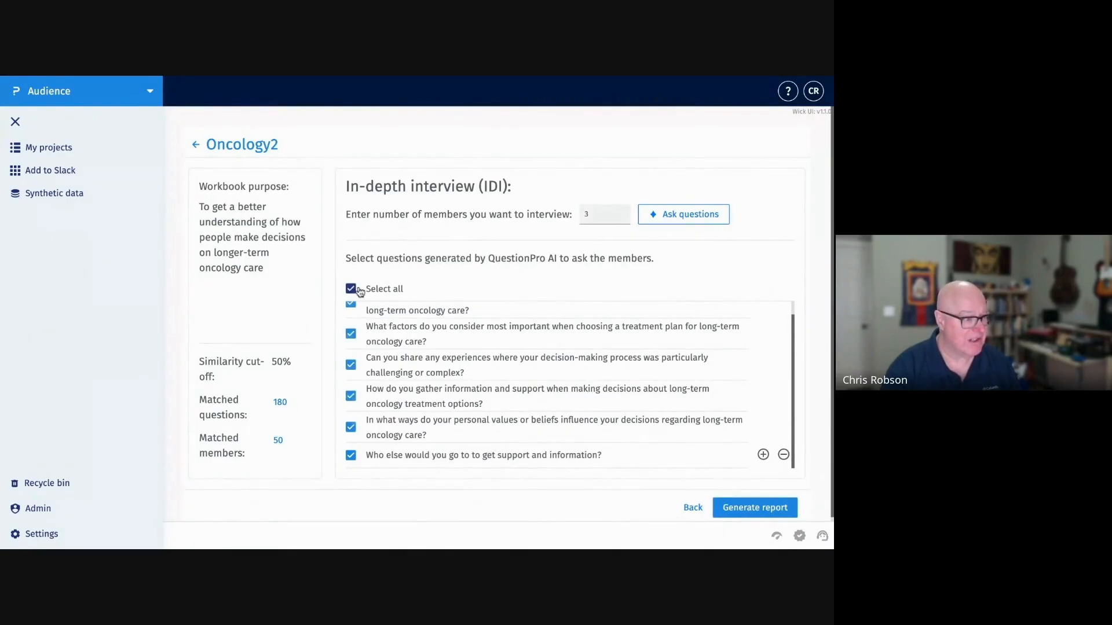
scroll(534, 367, "up", 1)
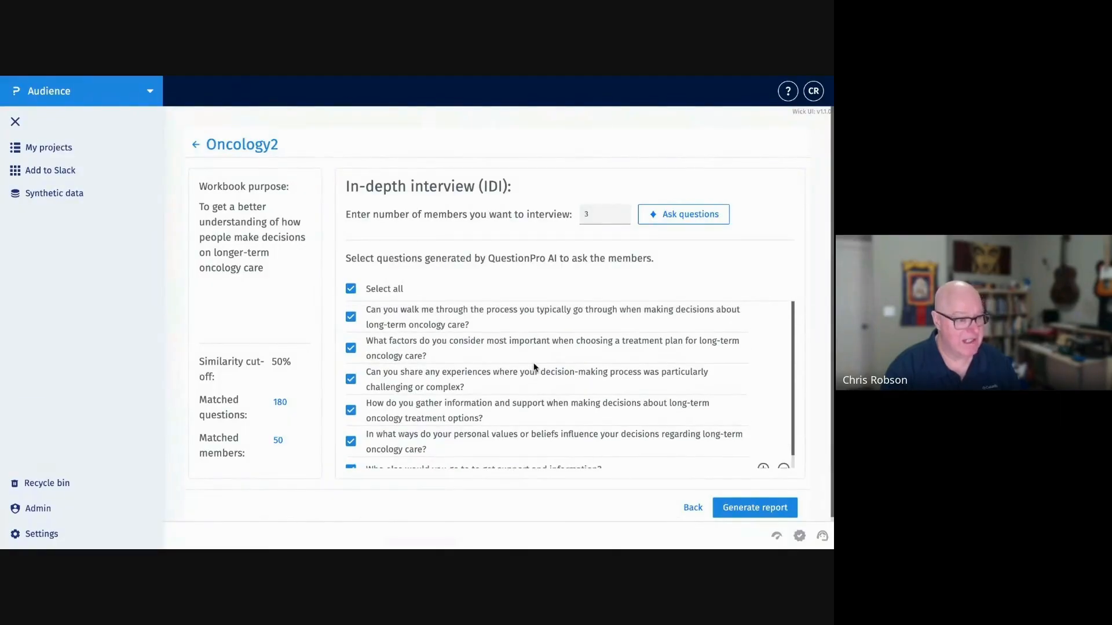
scroll(604, 374, "down", 1)
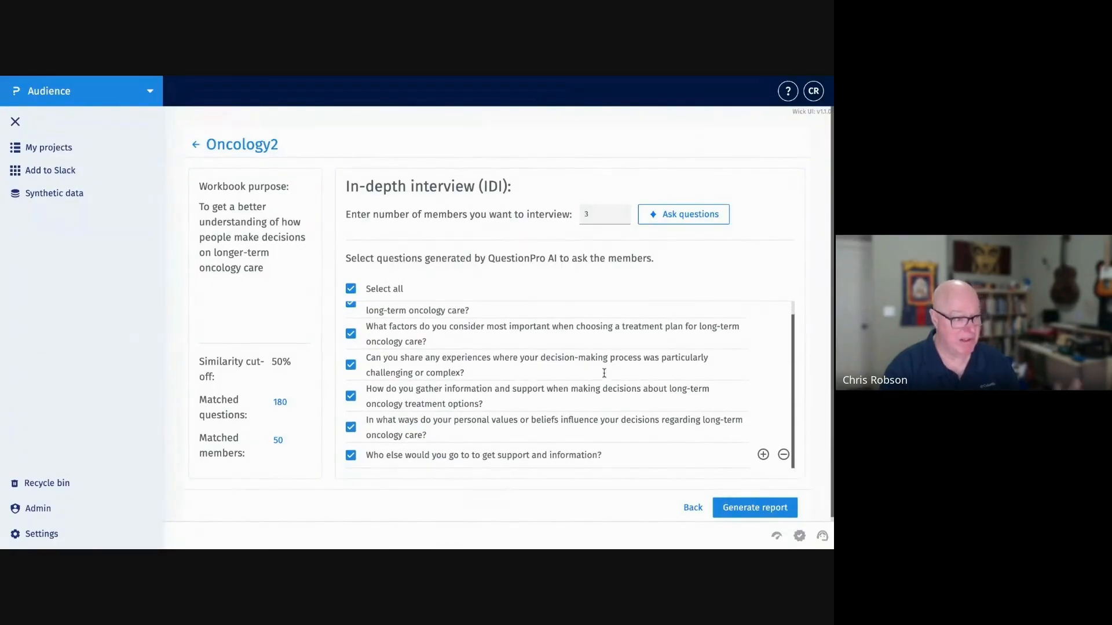
left_click(750, 508)
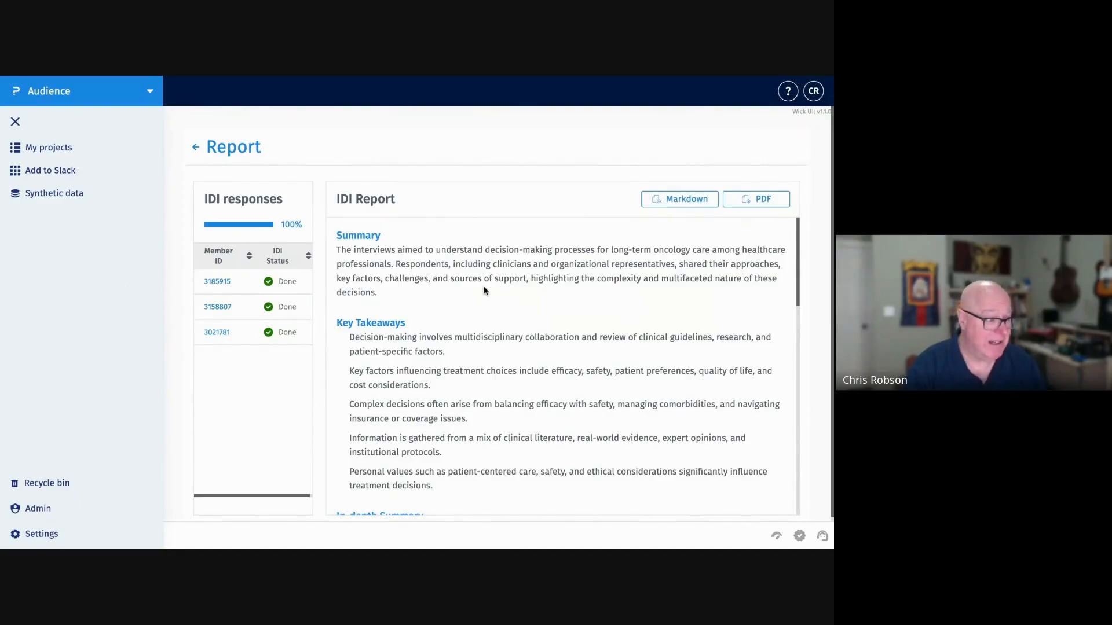
- Read through the IDI report from the summary and key takeaways to the quotes, recommended action, and similarities and differences
scroll(486, 290, "down", 1)
scroll(485, 291, "up", 1)
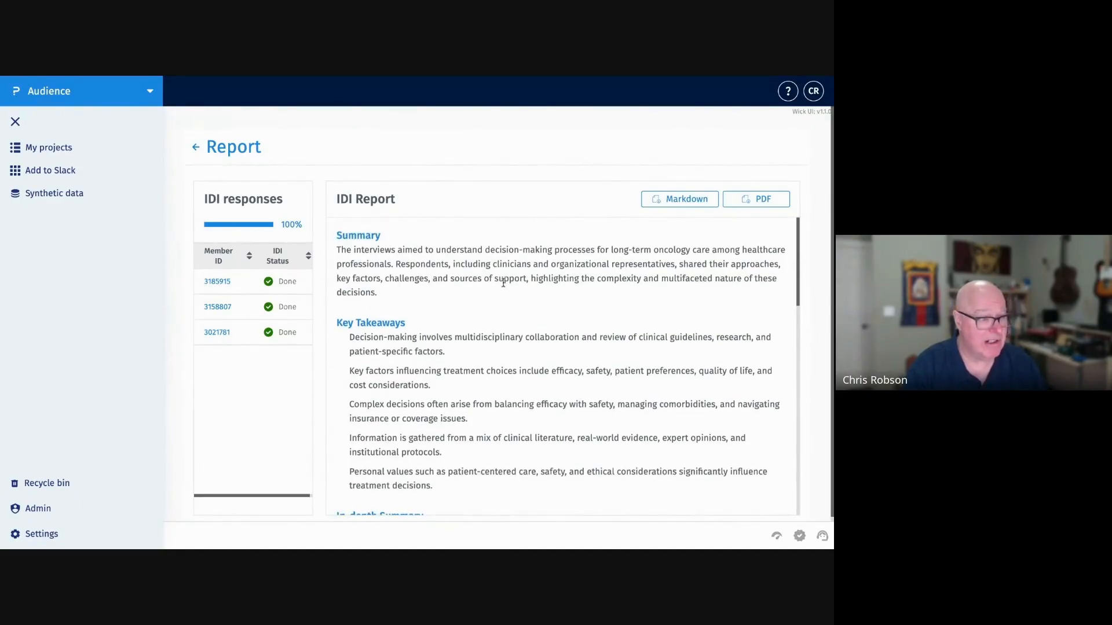
scroll(484, 284, "down", 2)
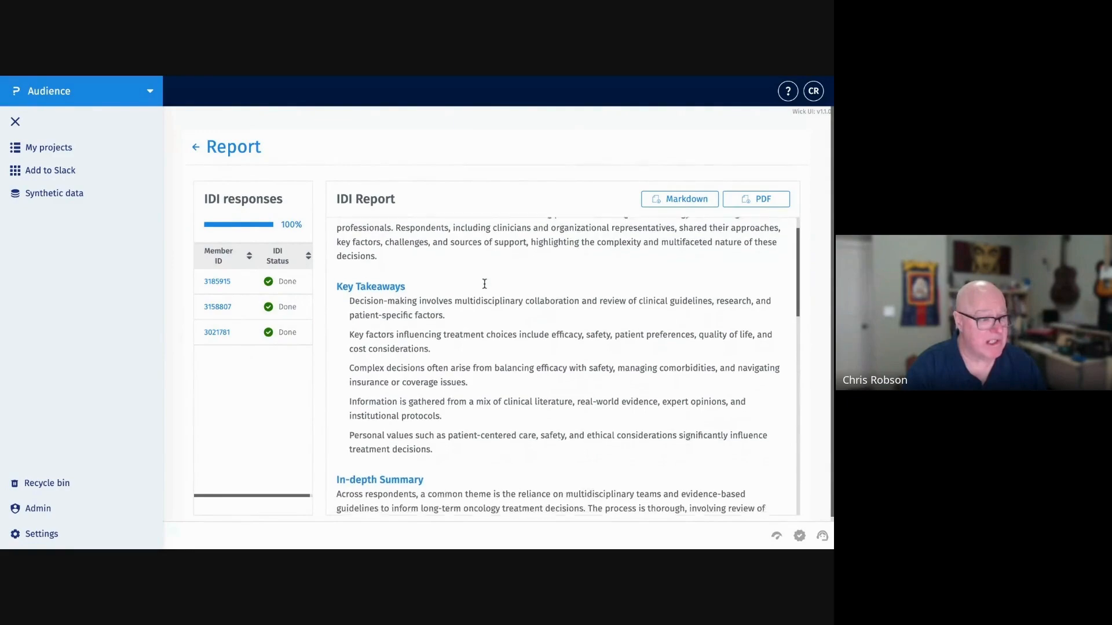
scroll(560, 367, "down", 3)
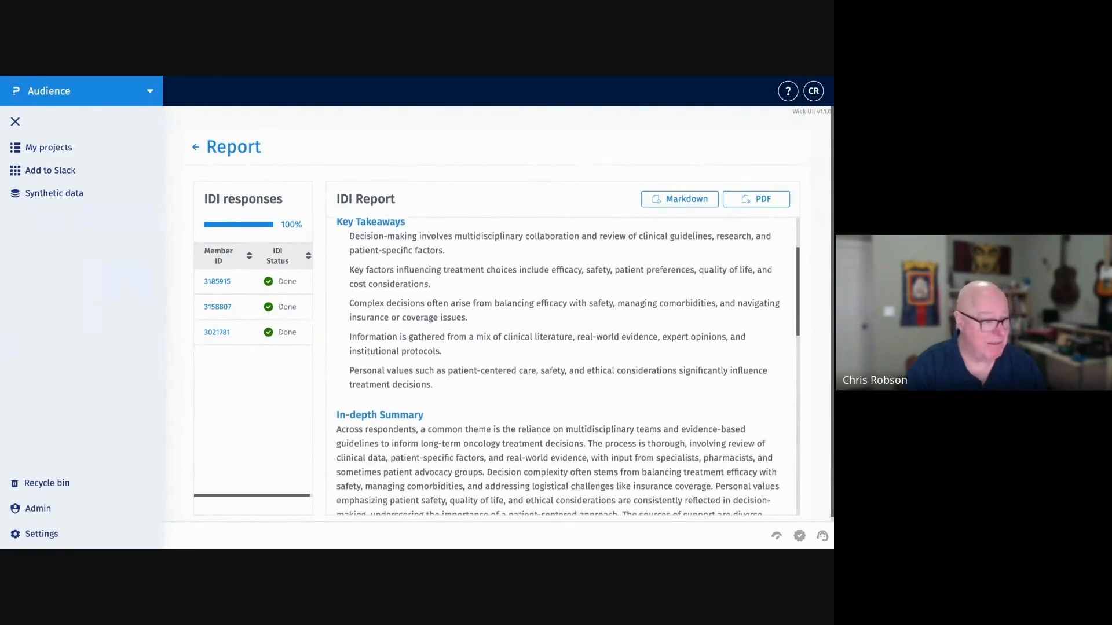
scroll(386, 255, "down", 3)
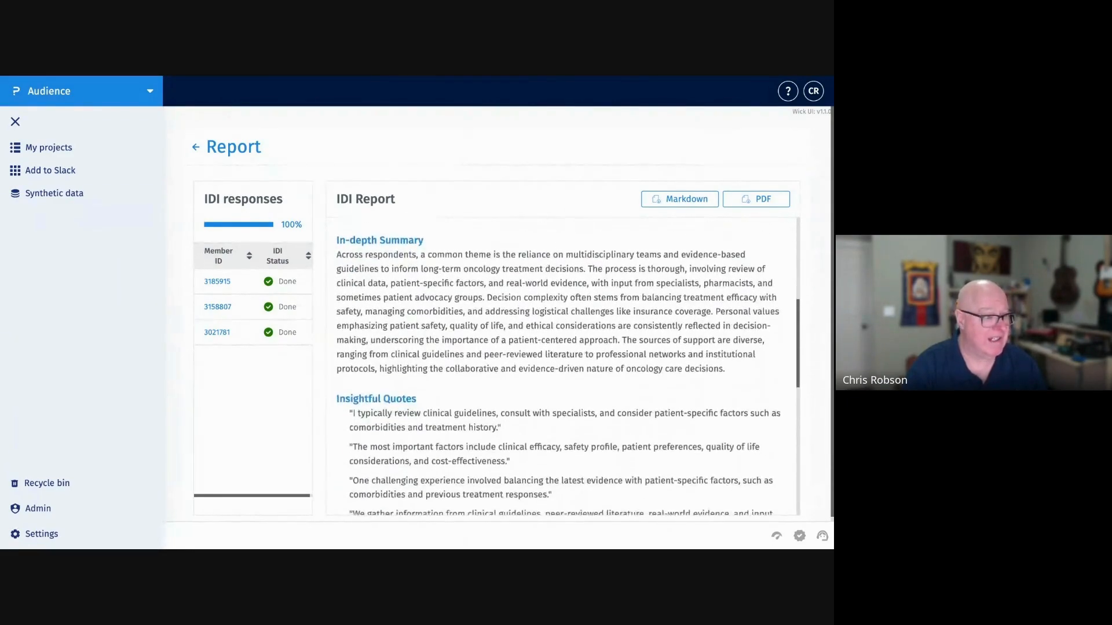
scroll(458, 334, "down", 8)
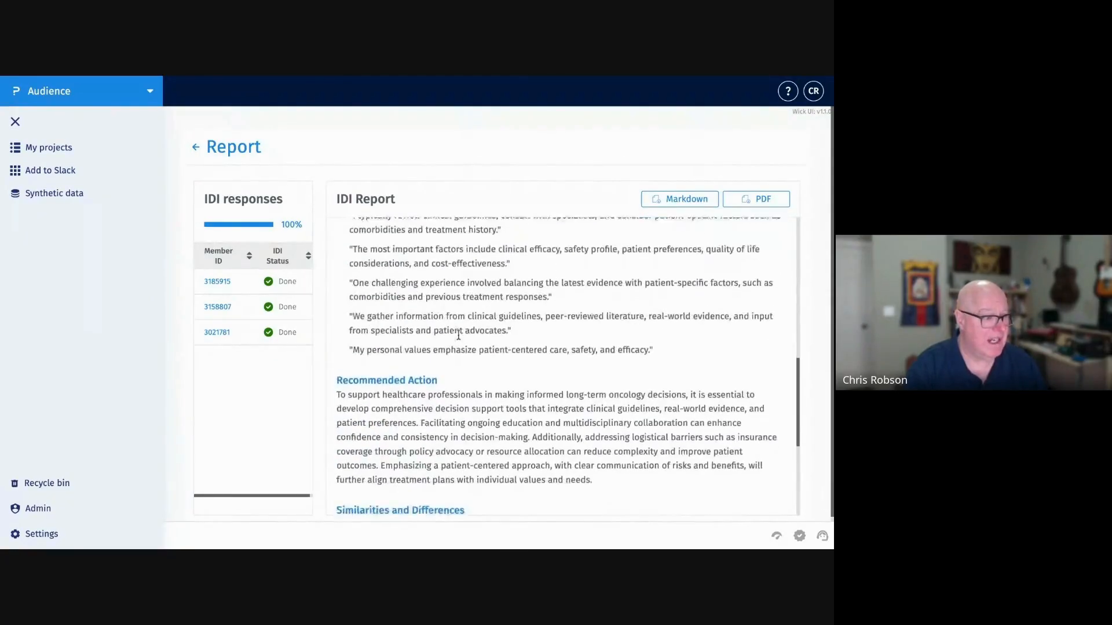
scroll(466, 293, "down", 5)
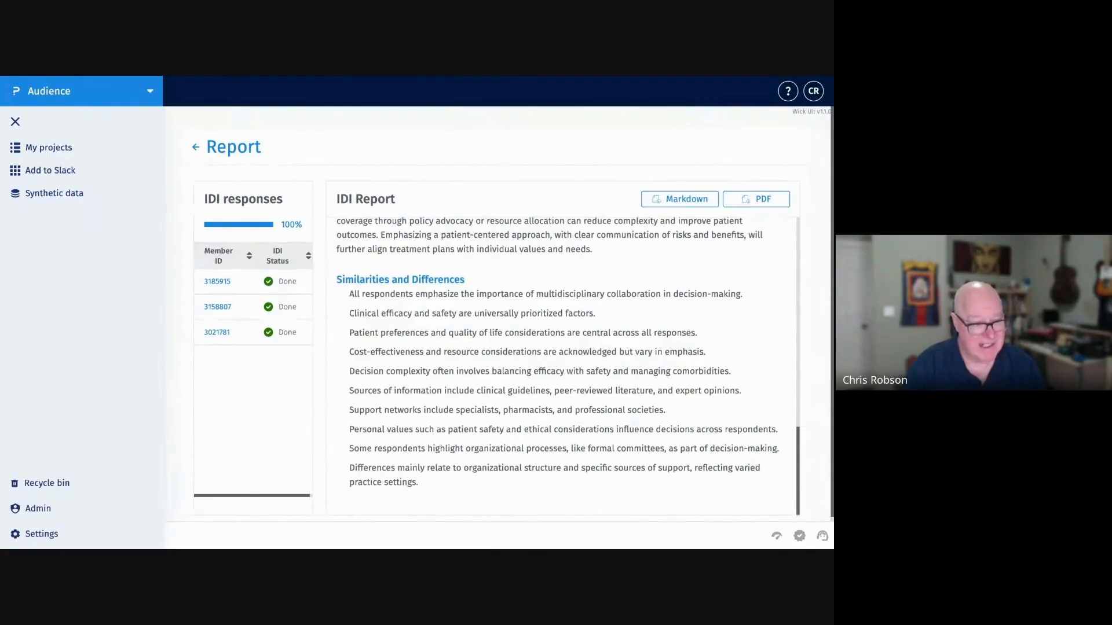
scroll(561, 365, "up", 20)
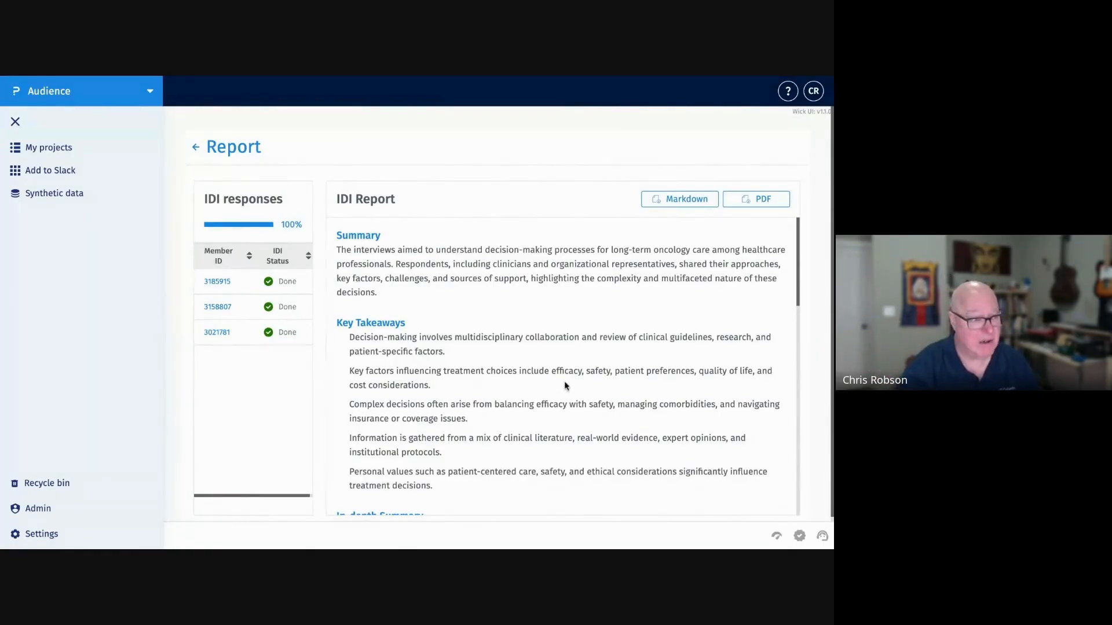
scroll(545, 371, "down", 1)
scroll(544, 370, "down", 2)
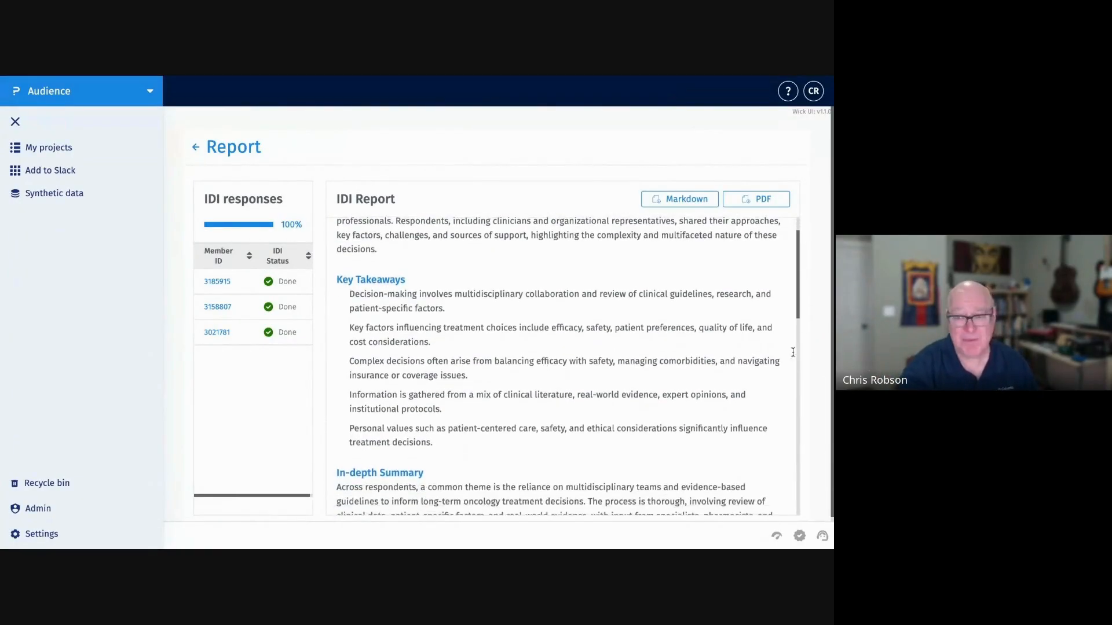